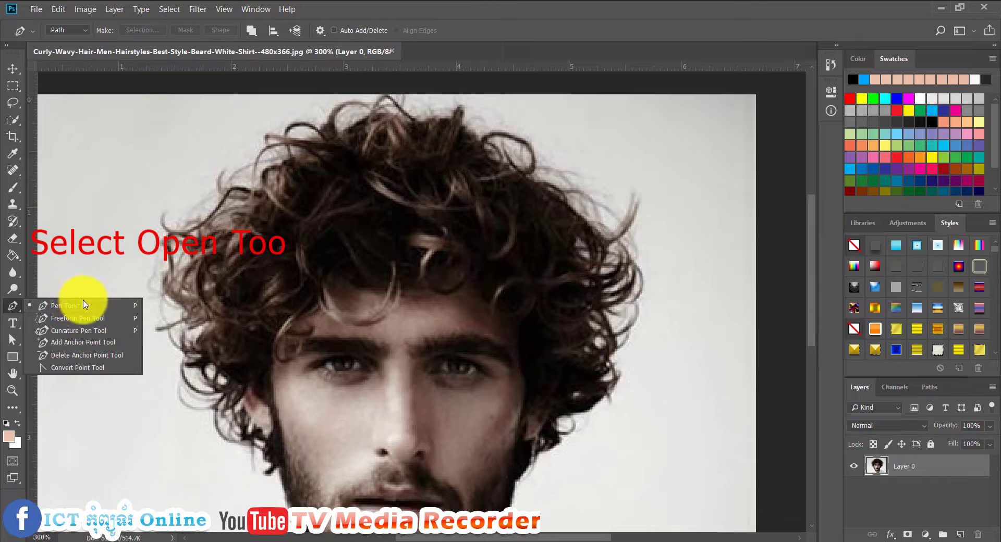
Step: Activate the Pen tool in Path mode and review its path options
left_click(82, 306)
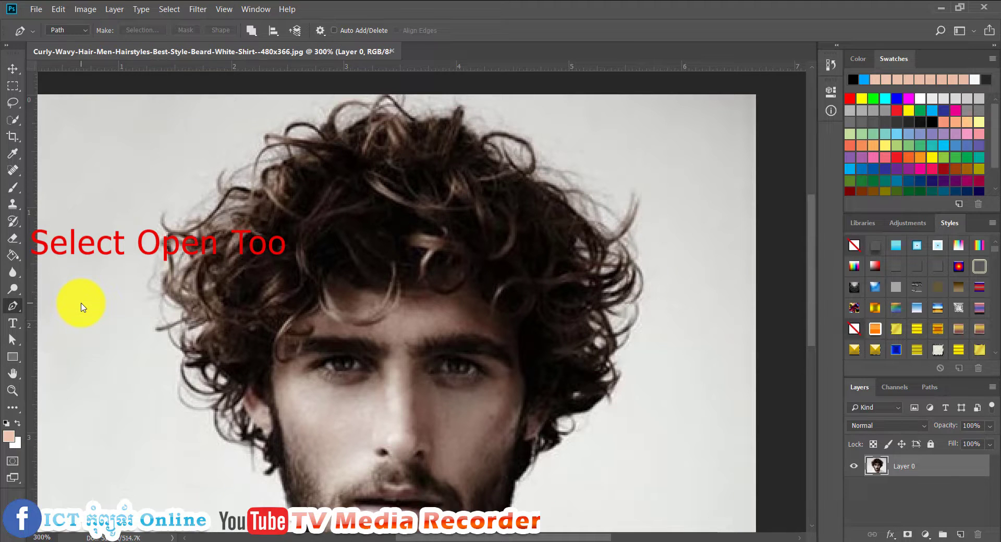
left_click(69, 31)
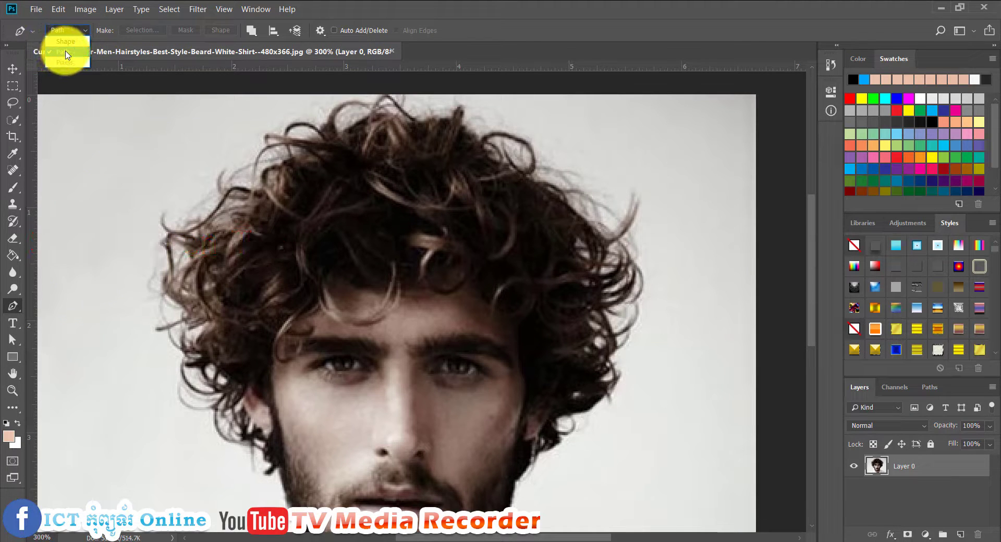
left_click(319, 32)
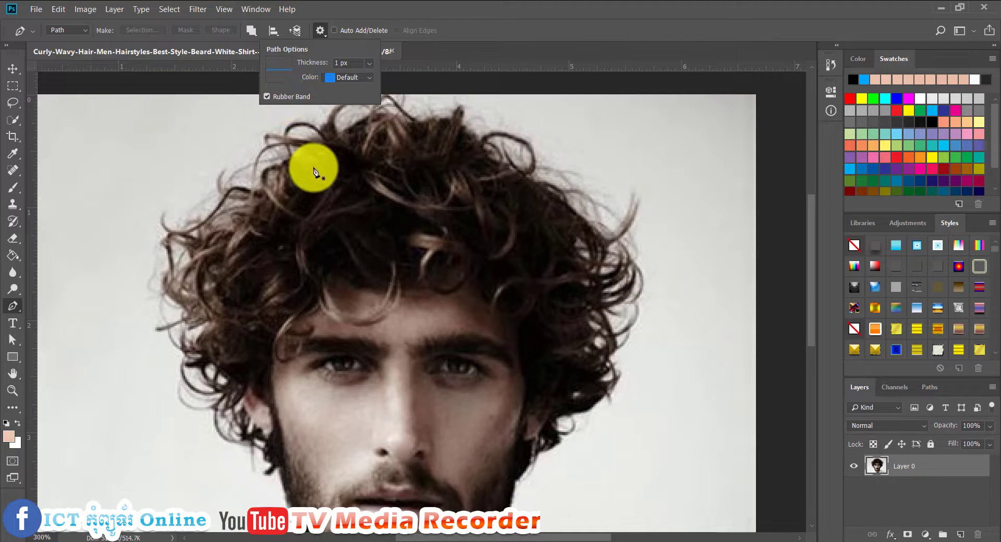
left_click(320, 31)
Step: Start a path at the image's lower left and trace the shirt's left shoulder up to the collar
scroll(373, 161, "down", 5)
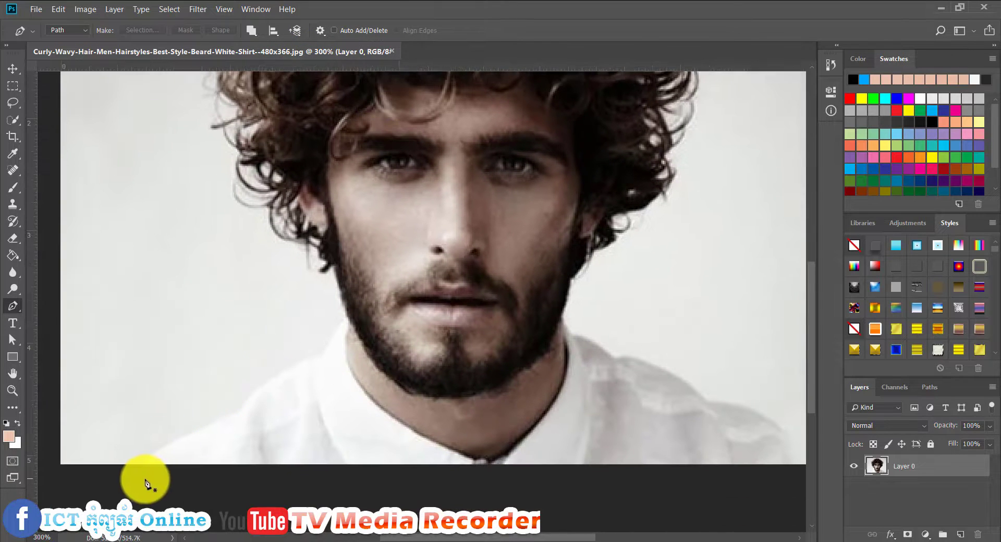
left_click(148, 456)
left_click_drag(212, 428, 238, 416)
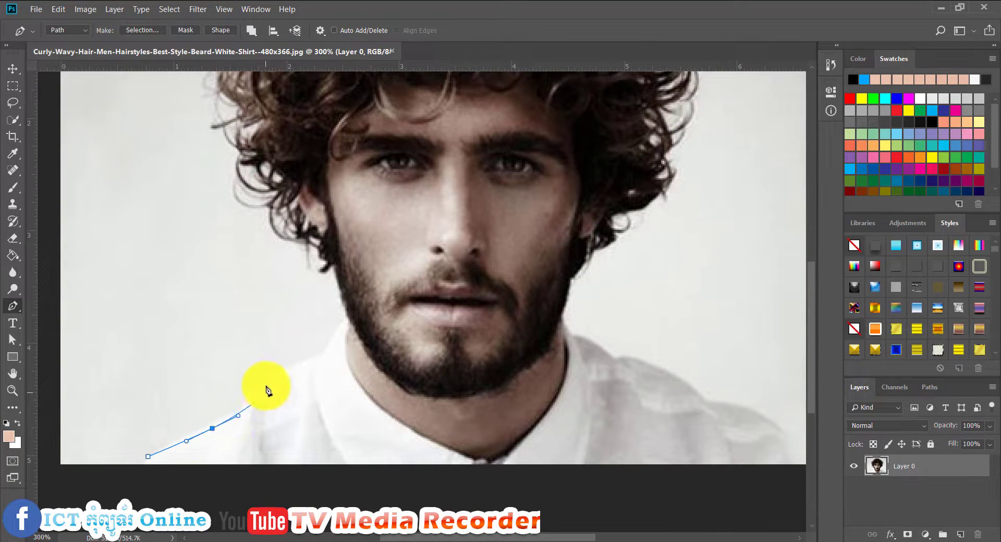
left_click_drag(284, 365, 326, 349)
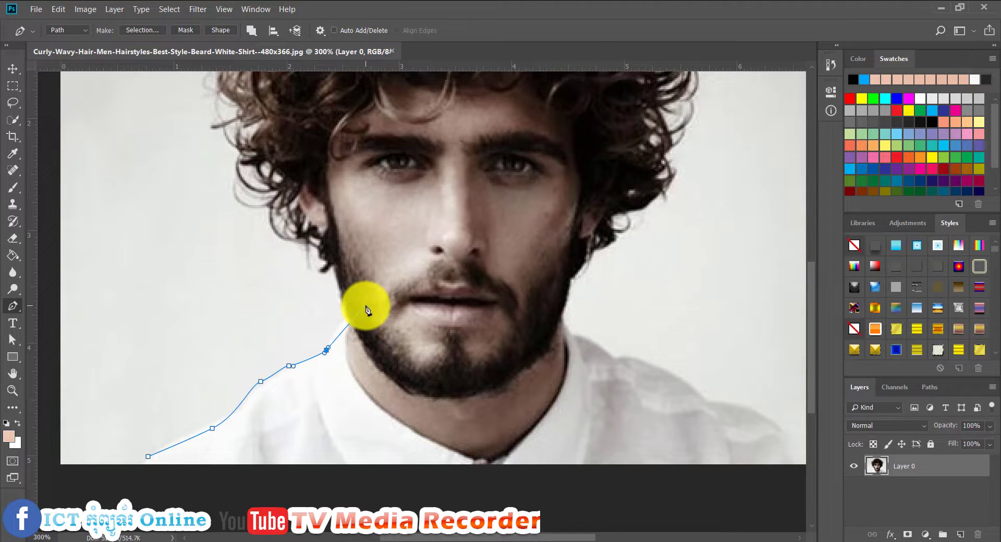
Step: Continue the path past the collar and up the beard's left edge to just below the curls
scroll(367, 311, "up", 2)
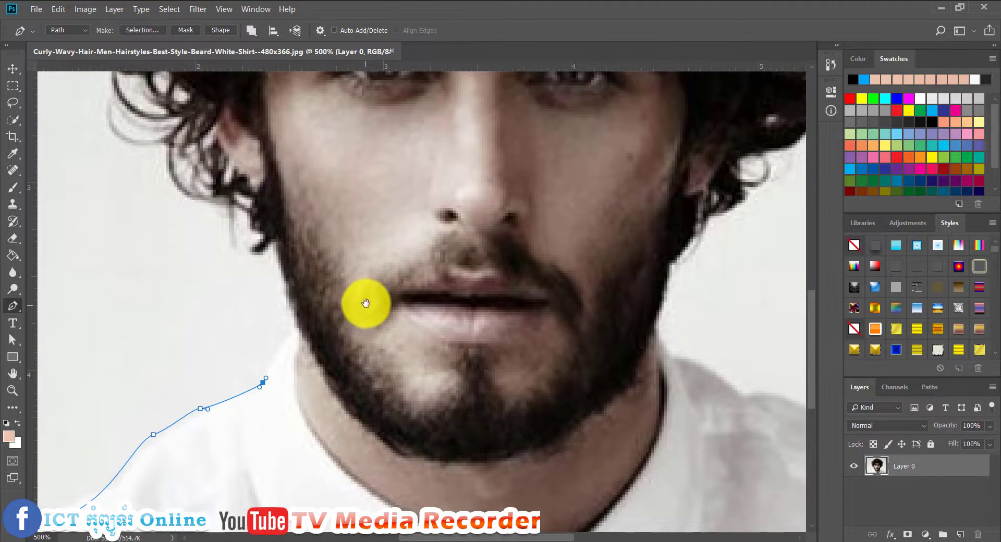
left_click_drag(306, 339, 431, 353)
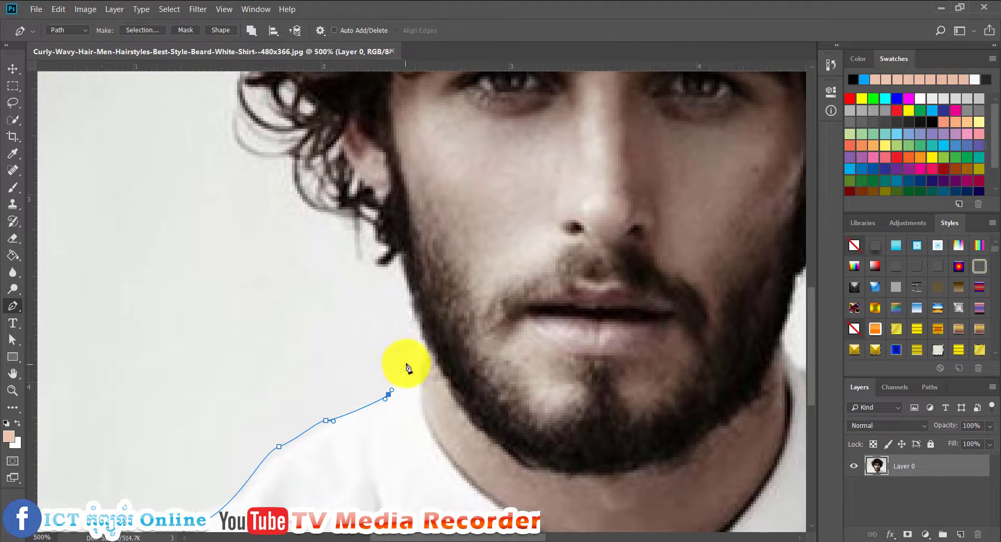
left_click(412, 311)
left_click(397, 280)
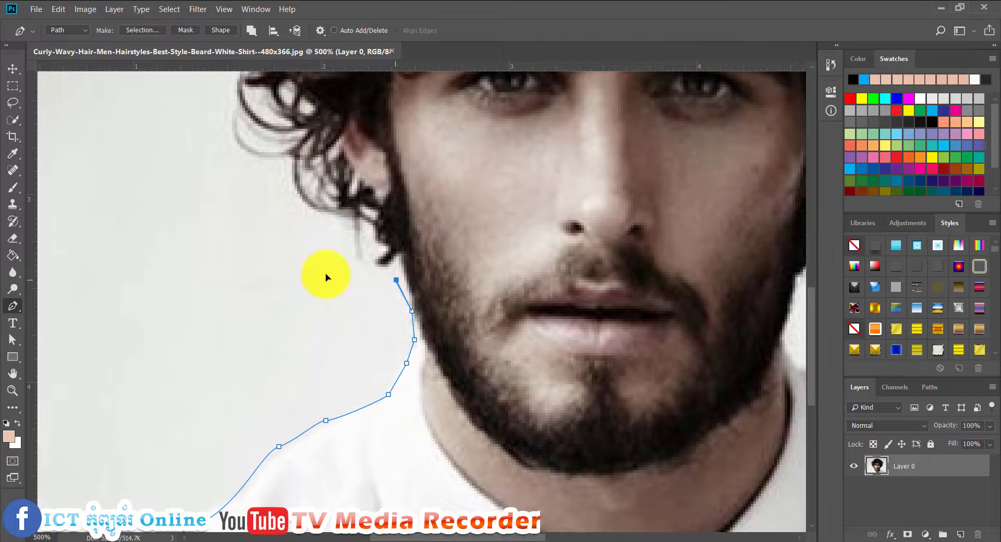
Step: Extend the path in a loose curve around the left side of the curls and over the top of the head
left_click_drag(219, 142, 320, 455)
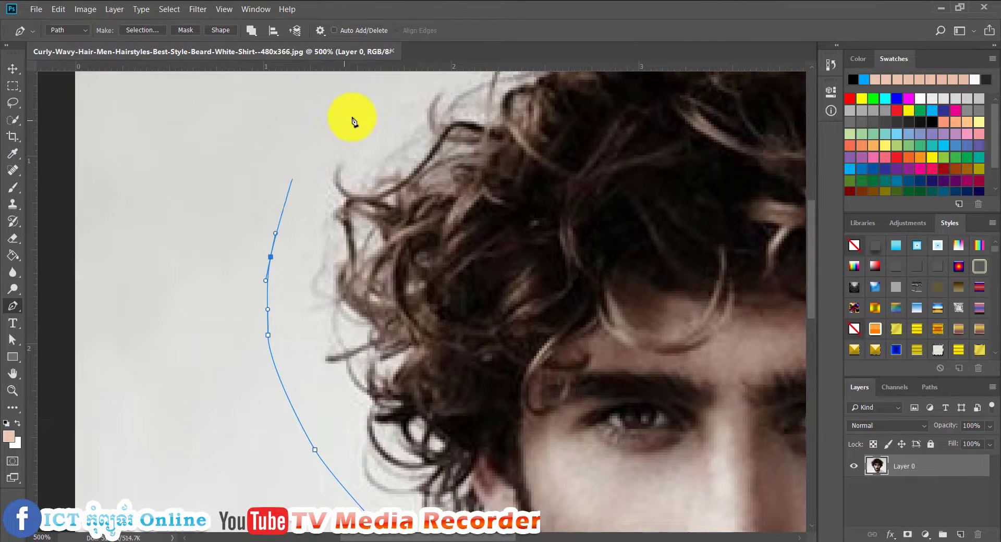
left_click_drag(406, 212, 364, 405)
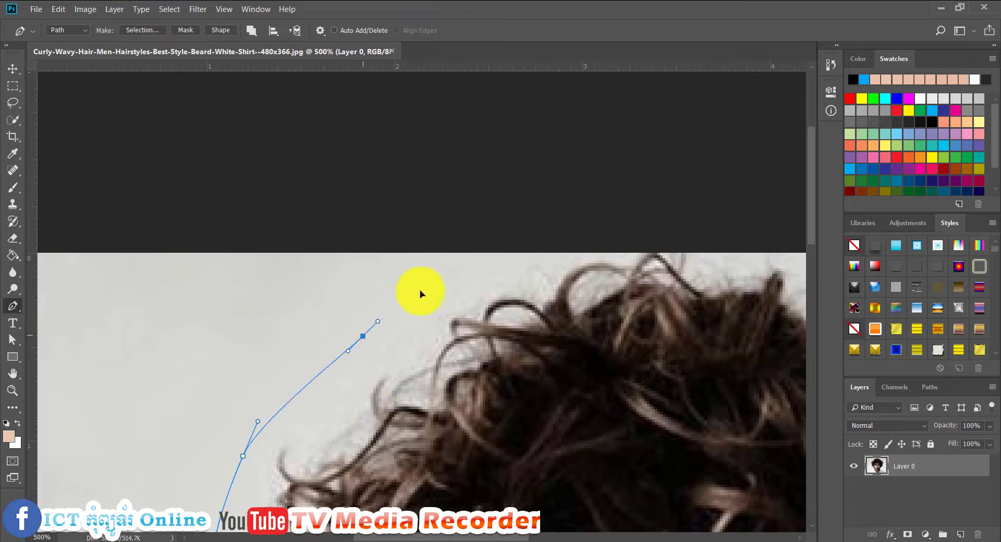
left_click(465, 271)
left_click(600, 227)
left_click(753, 243)
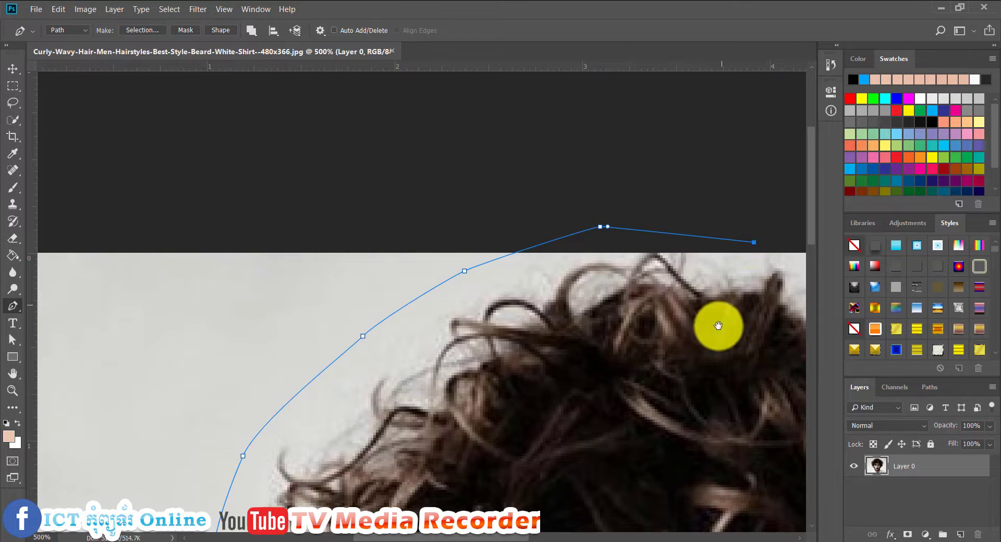
Step: Extend the path loosely around the upper right of the hair and down the right side of the curls
left_click_drag(718, 326, 241, 286)
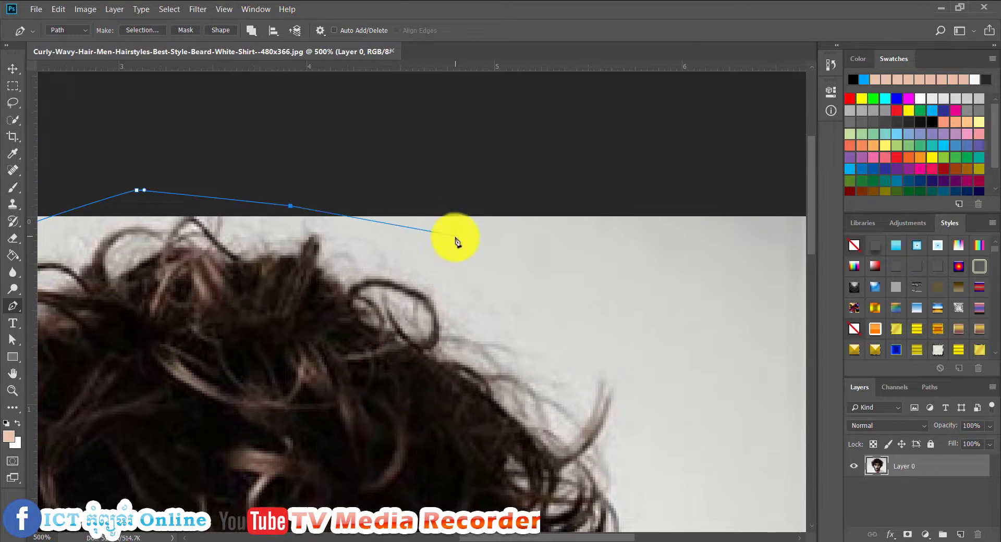
left_click_drag(566, 300, 579, 312)
left_click(644, 460)
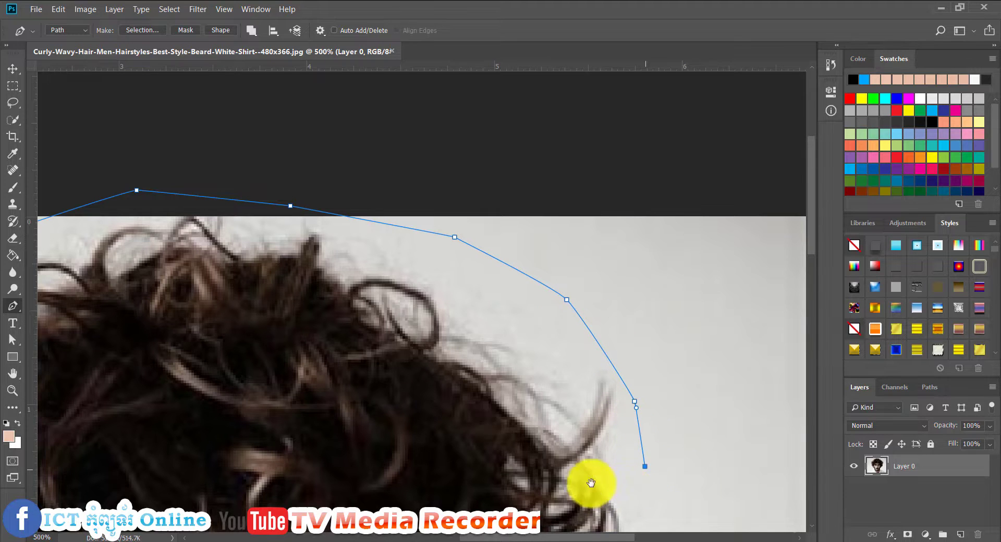
left_click_drag(587, 480, 365, 145)
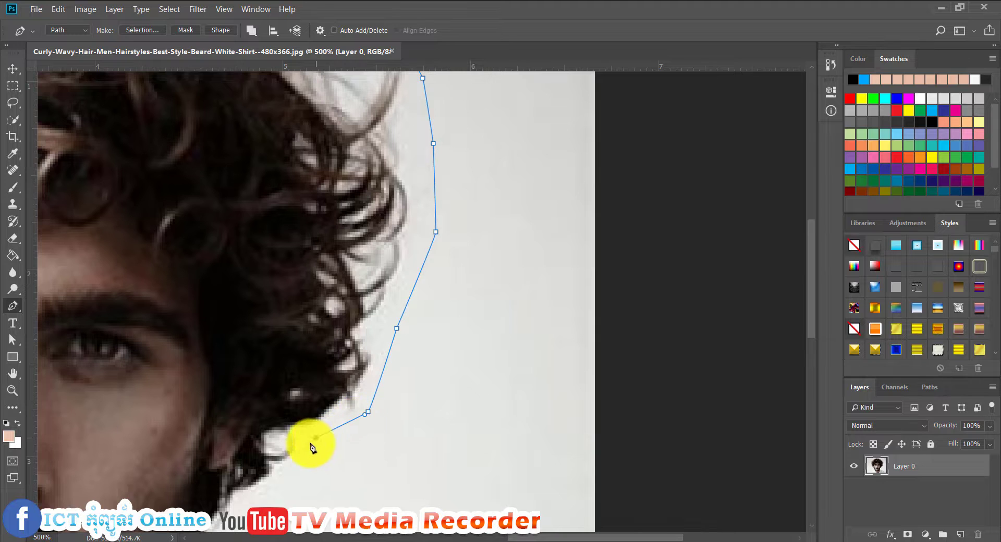
Step: Trace the path below the right-hand curls and down the beard's right edge to the collar, replacing a misplaced anchor point
left_click_drag(280, 471, 404, 219)
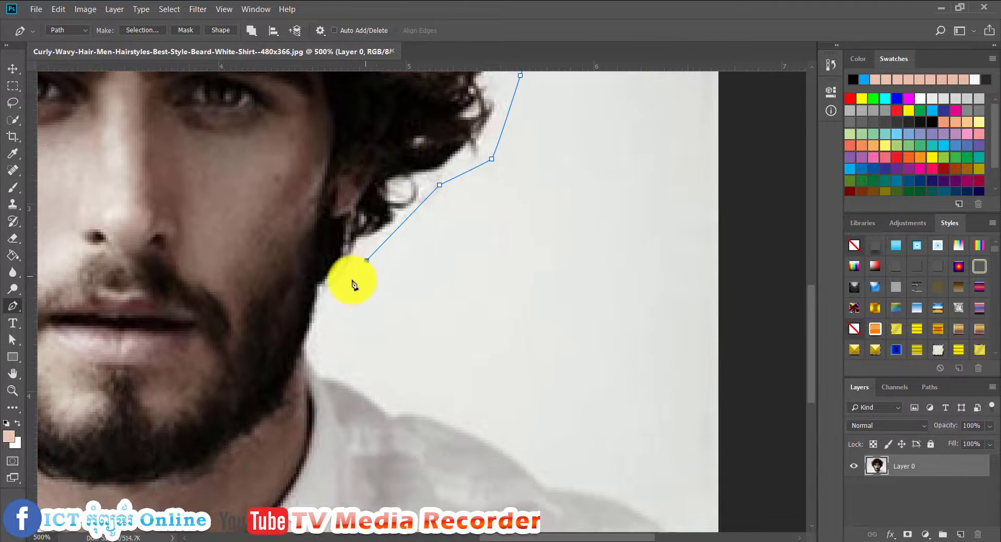
left_click(335, 298)
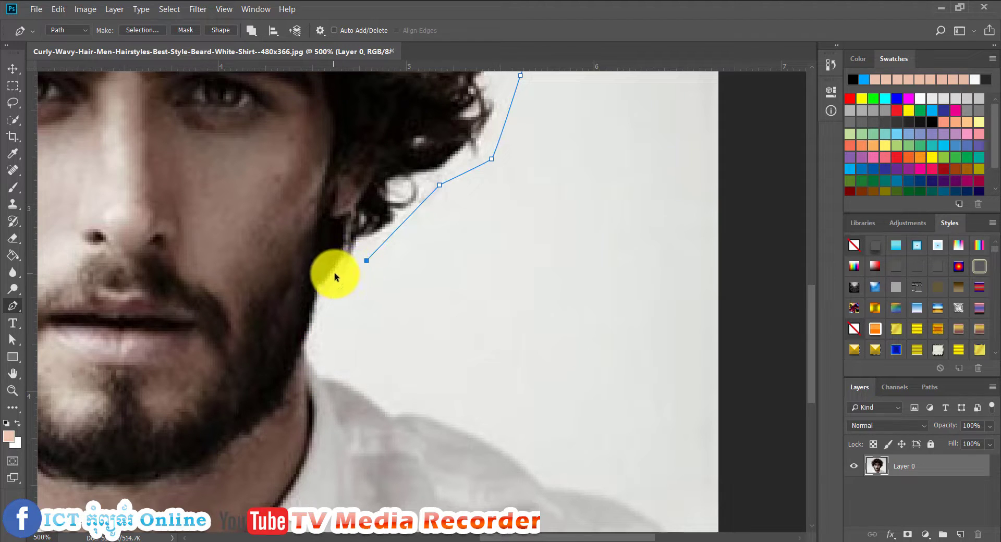
key("ctrl+z")
left_click(364, 250)
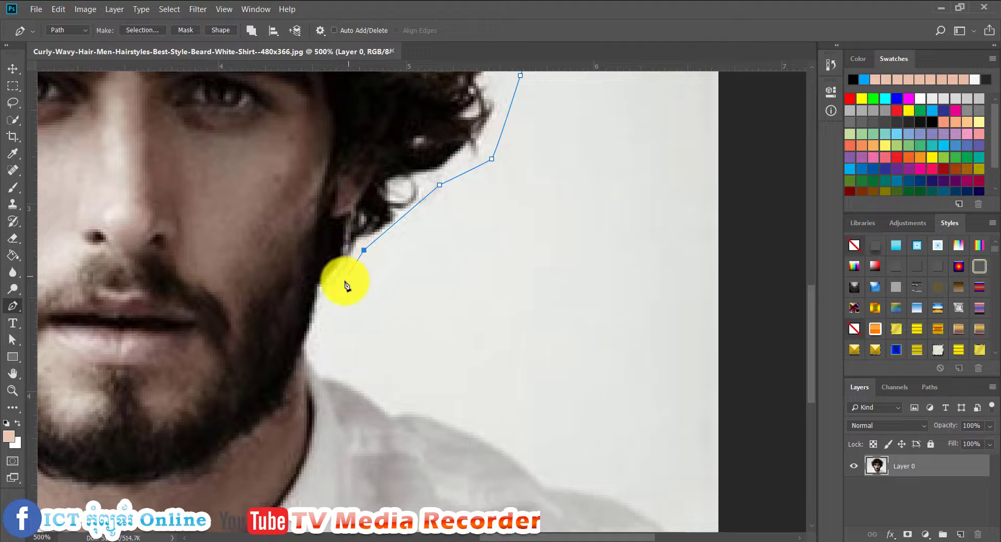
left_click(312, 306)
left_click_drag(313, 333, 303, 262)
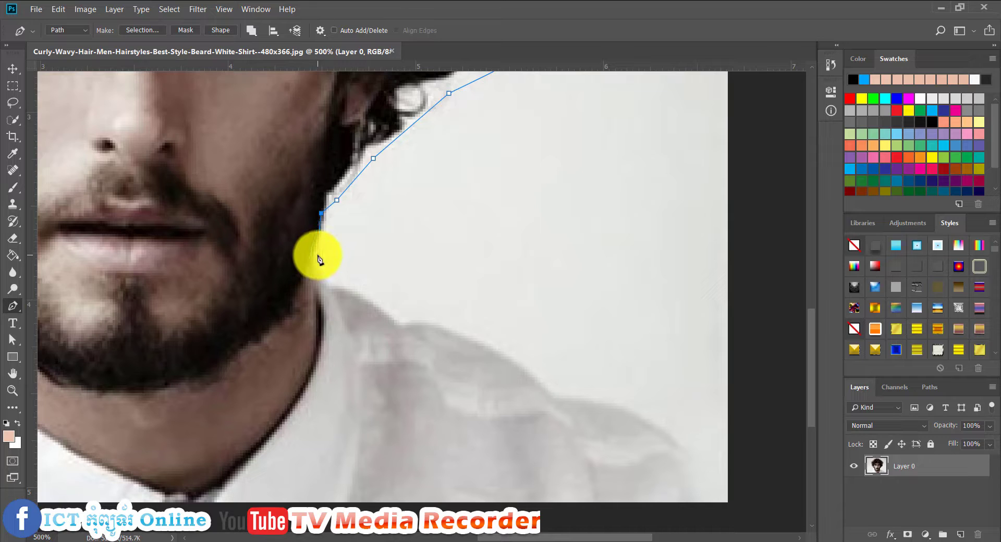
left_click(315, 278)
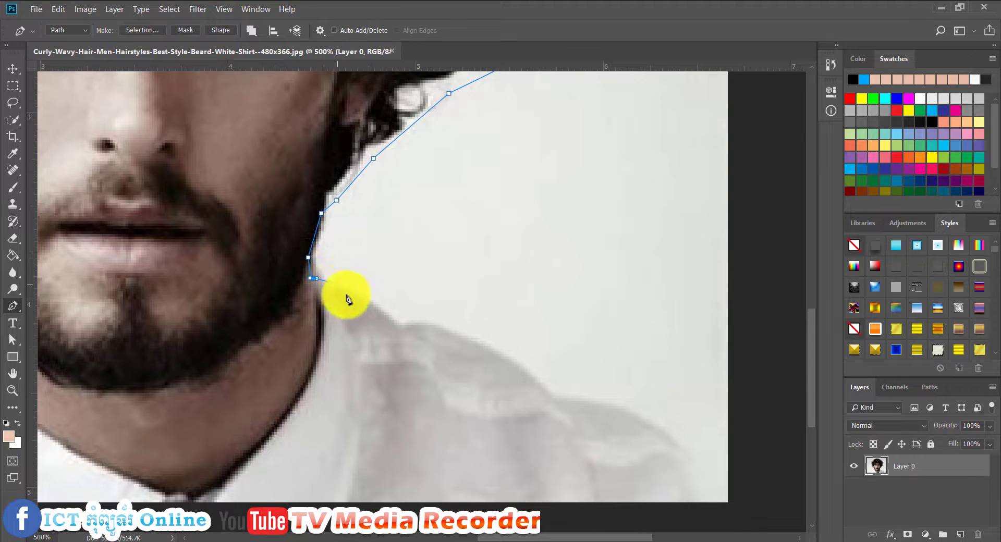
Step: Trace the shirt's right shoulder from the collar to just outside the image's lower right corner
left_click(326, 285)
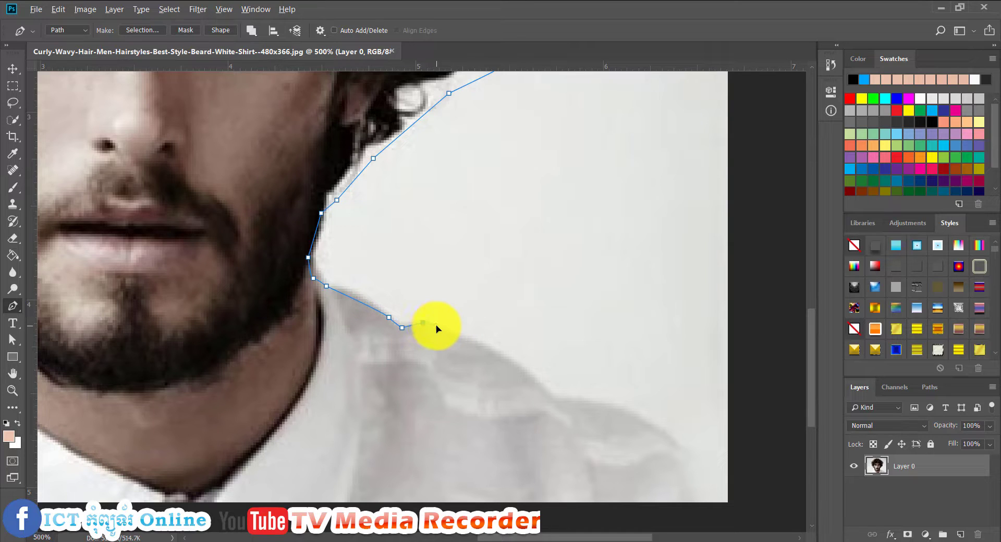
left_click_drag(436, 328, 436, 326)
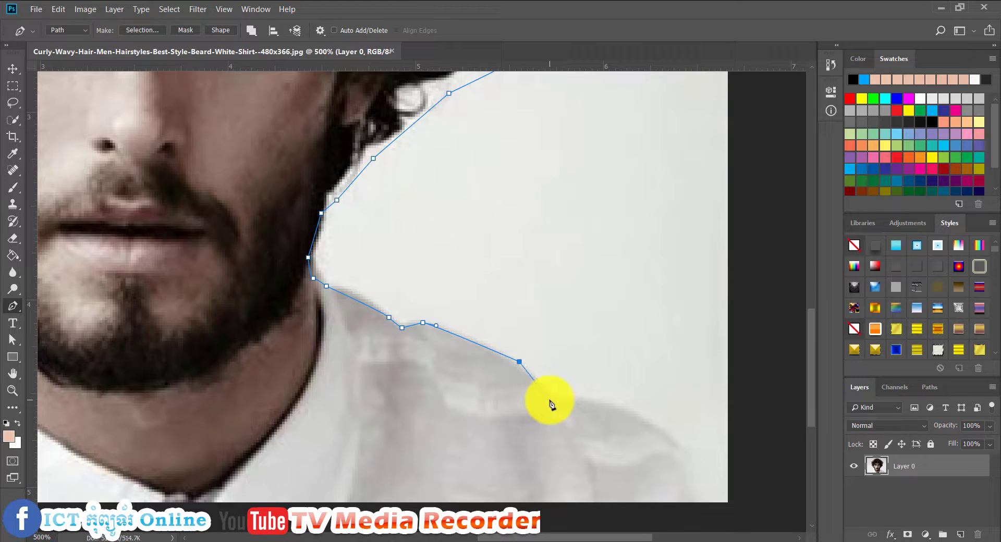
left_click(558, 400)
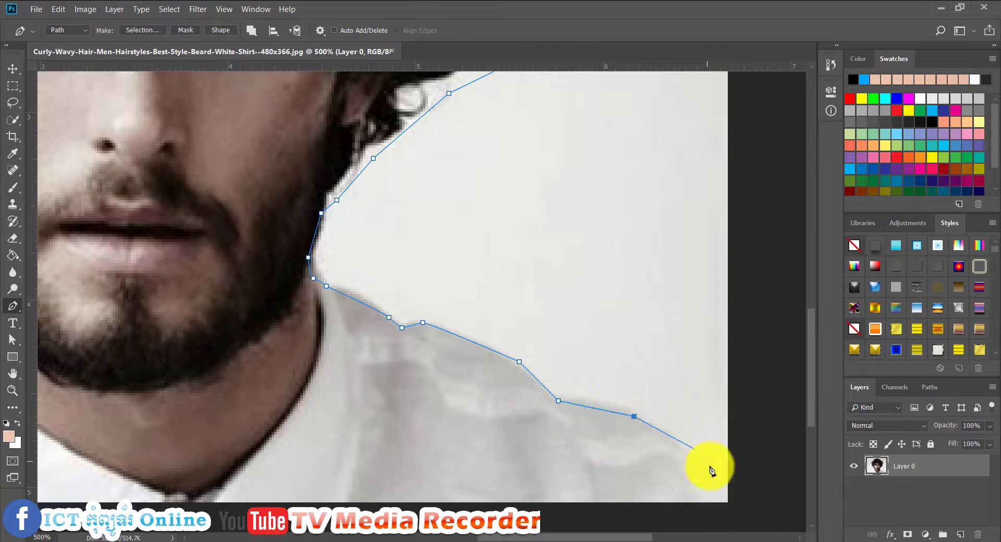
left_click_drag(710, 466, 713, 469)
left_click(738, 512)
Step: Run the path below the image's lower edge back to the left shoulder and close it at its starting point
left_click_drag(635, 478, 674, 170)
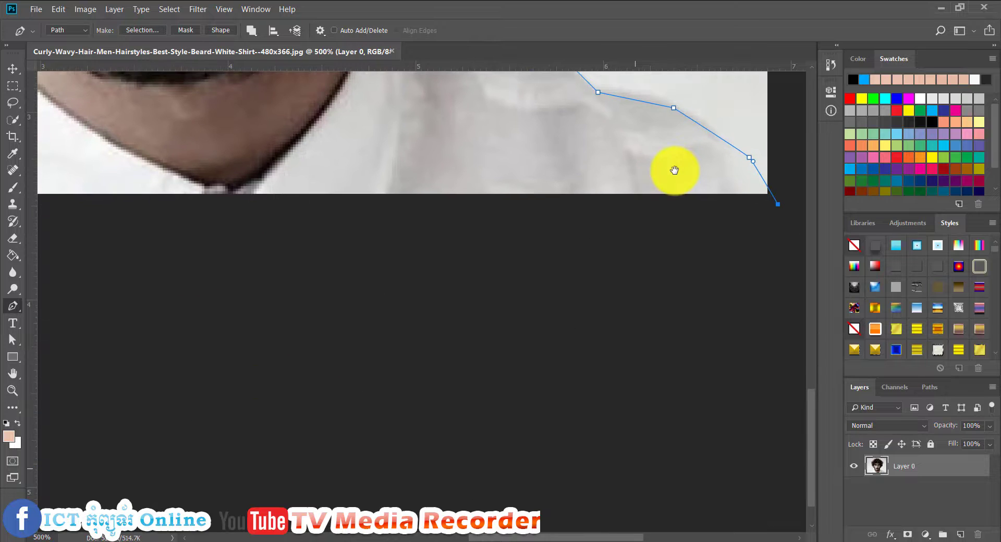
left_click_drag(600, 264, 574, 268)
left_click_drag(348, 282, 306, 281)
left_click_drag(243, 274, 218, 262)
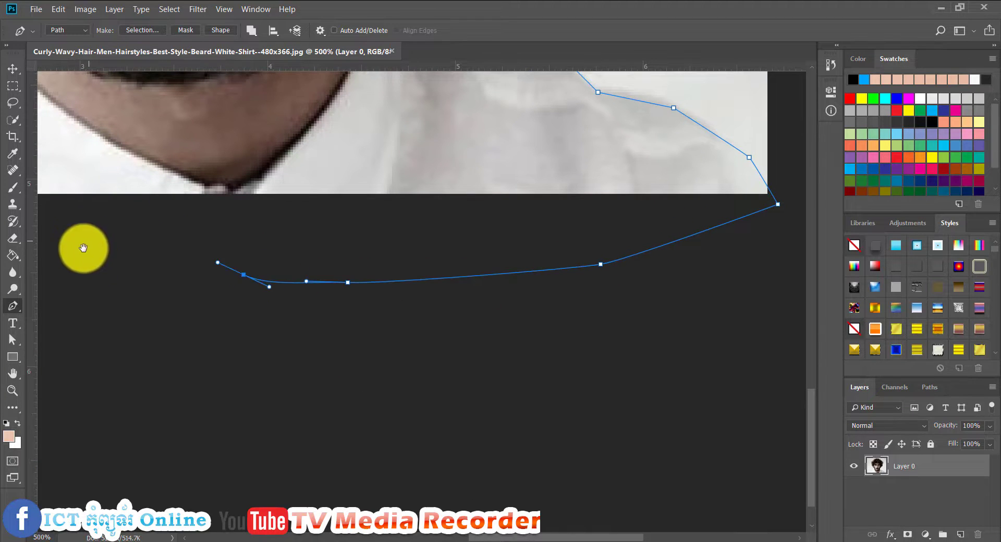
left_click_drag(83, 247, 460, 354)
left_click_drag(290, 354, 280, 351)
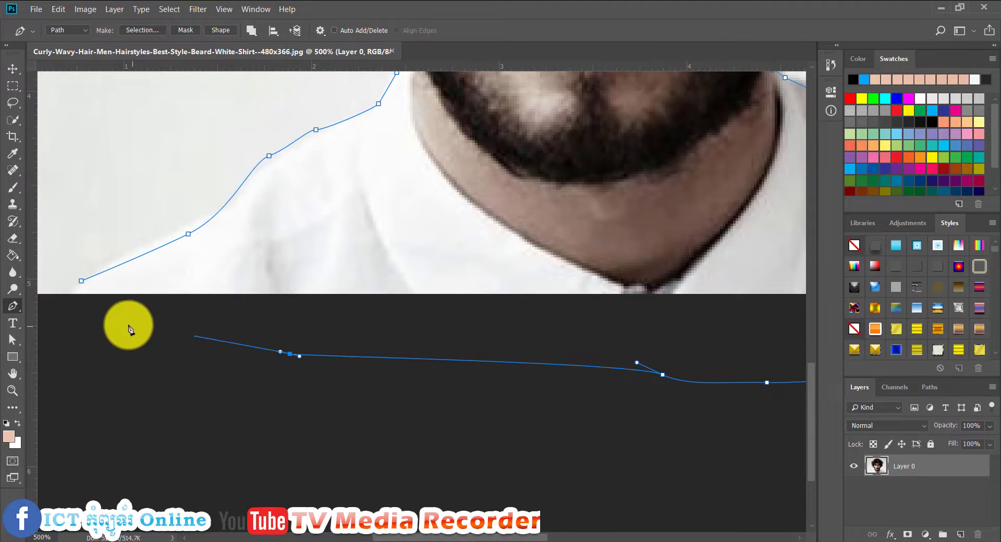
left_click_drag(186, 335, 155, 332)
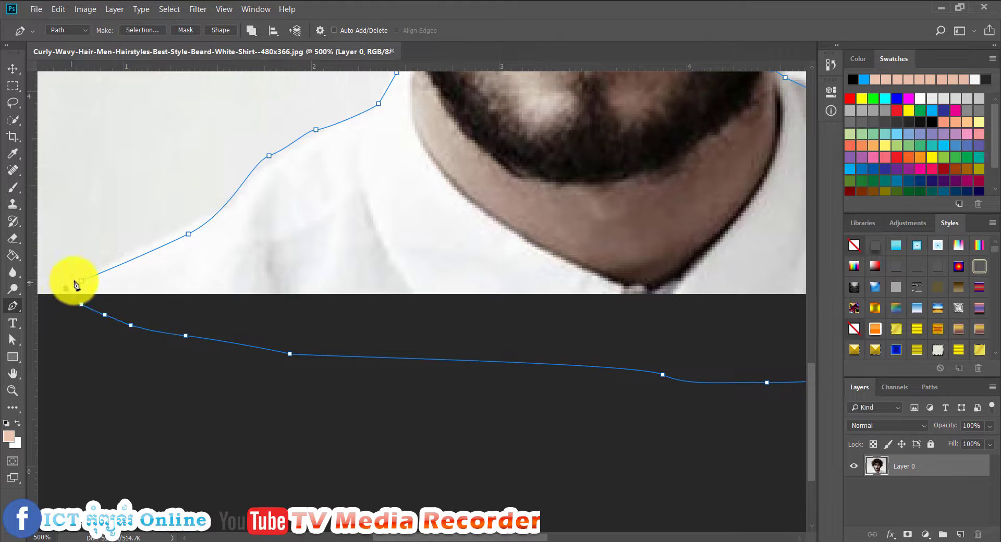
left_click(81, 282)
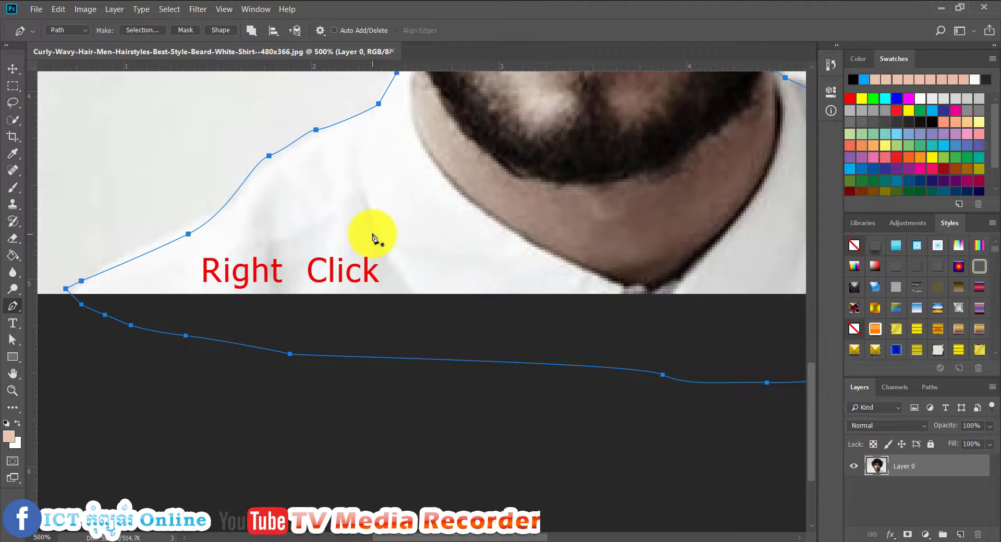
Step: Convert the closed path into a new anti-aliased selection with a feather radius of 0 pixels
right_click(439, 235)
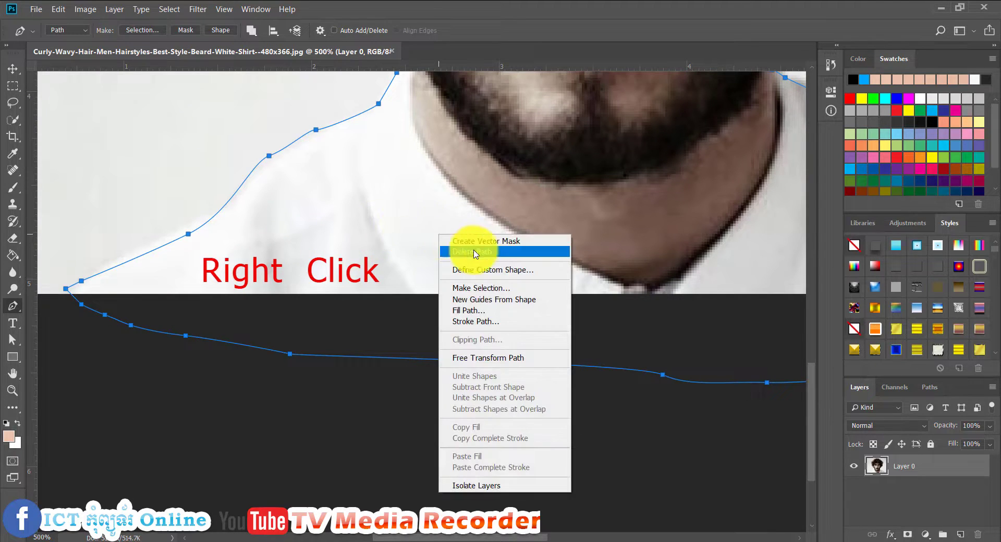
left_click(524, 290)
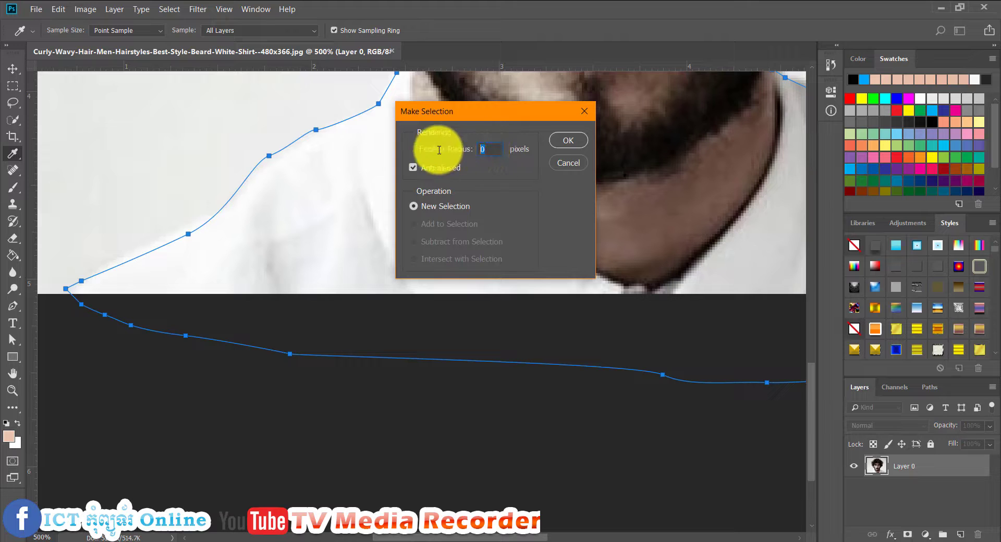
left_click(569, 141)
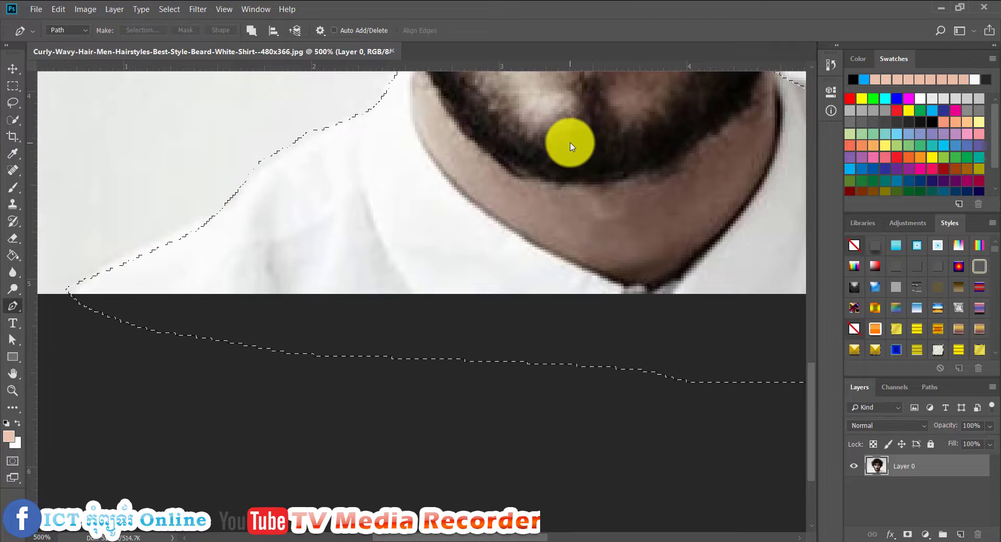
Step: Add a layer mask to Layer 0 from the selection around the man
mouse_move(573, 141)
left_mouse_down()
mouse_move(487, 342)
mouse_move(474, 465)
left_mouse_up()
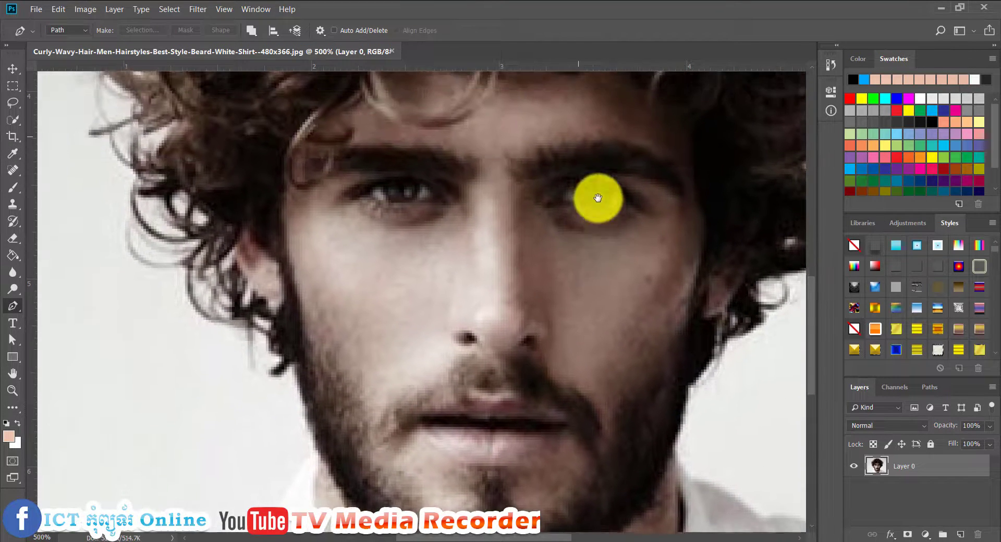
left_click_drag(595, 196, 595, 345)
key("ctrl+0")
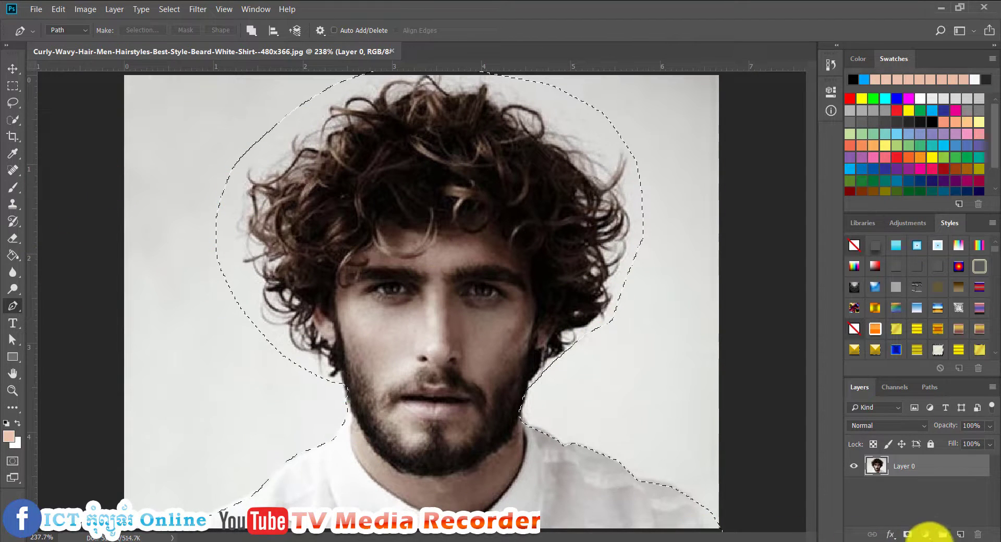
left_click(910, 534)
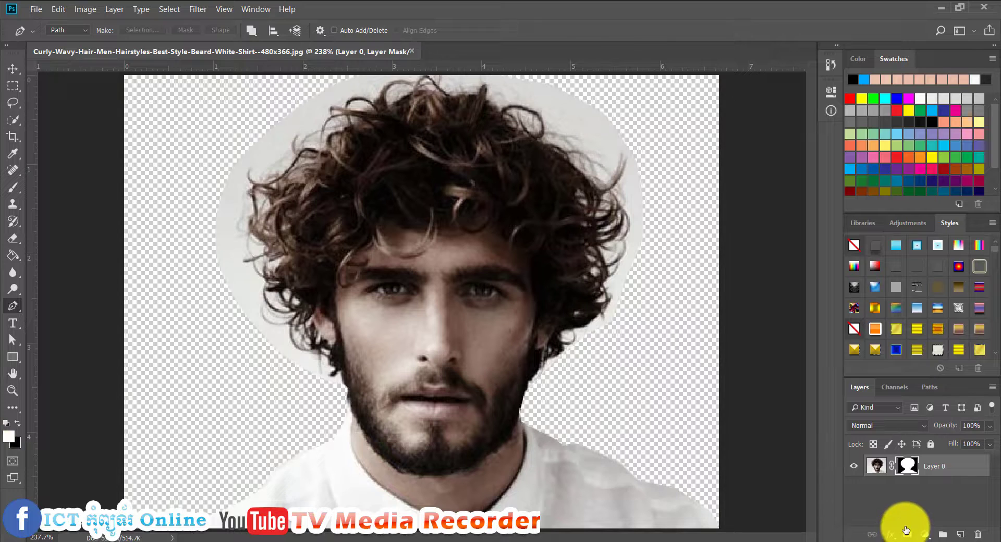
Step: Open Layer 0's mask in Select and Mask using the Overlay view
left_click(14, 87)
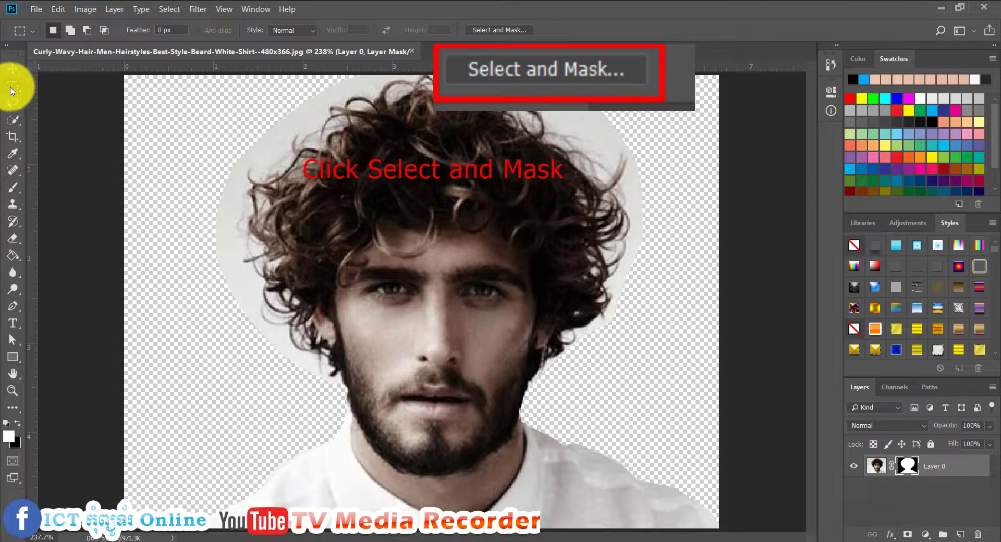
left_click(485, 32)
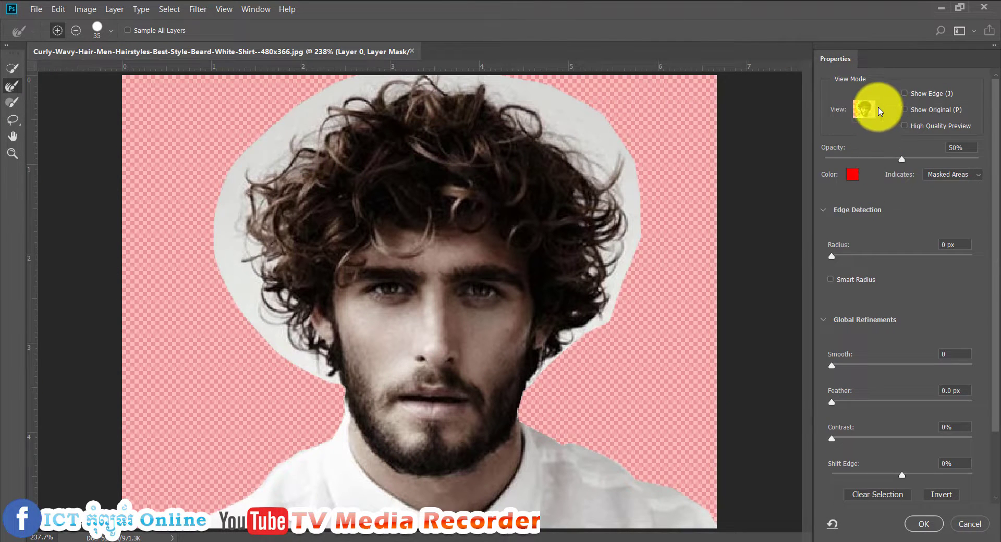
left_click(880, 110)
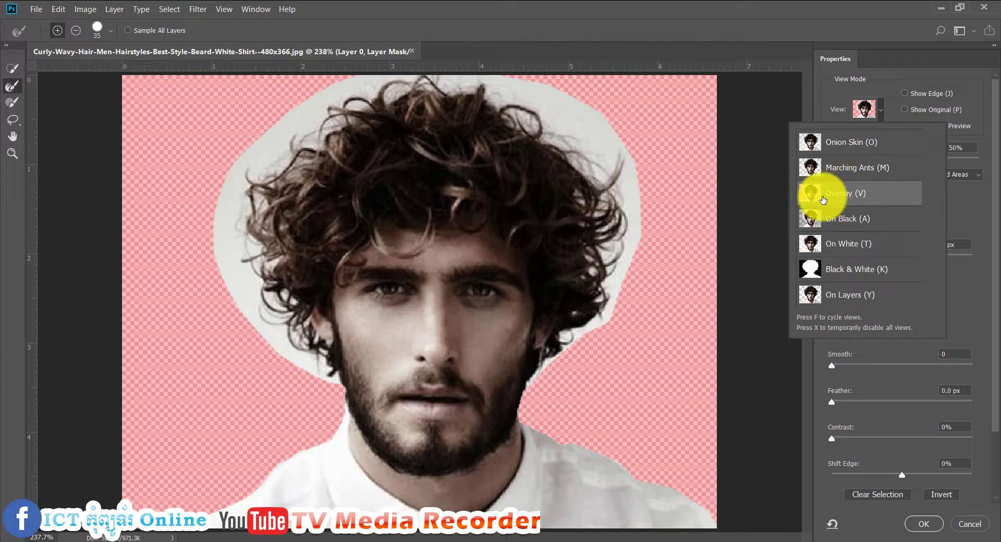
left_click(880, 87)
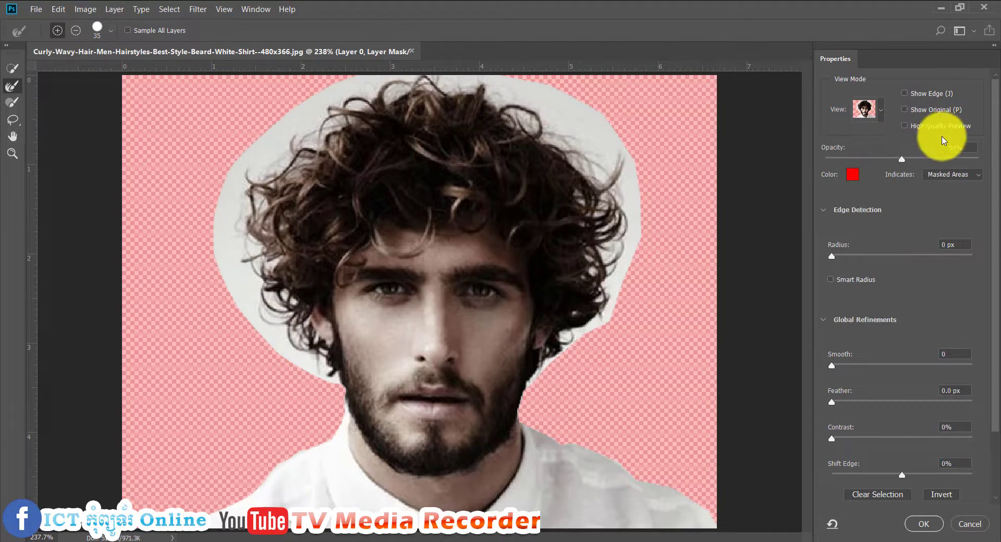
Step: Paint around the hair outline with the Refine Edge Brush at size 35 and apply the refined mask to Layer 0
left_click(950, 245)
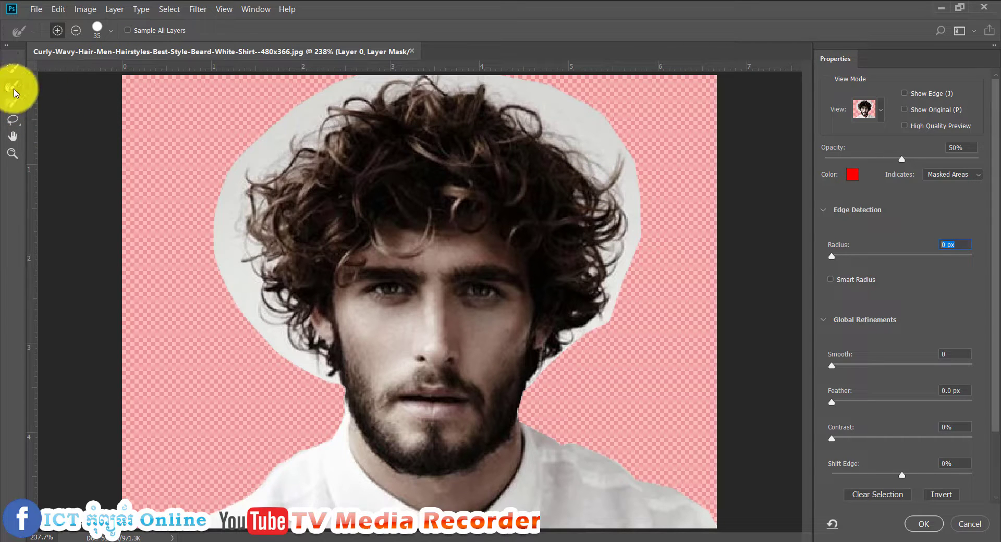
mouse_move(185, 212)
left_mouse_down()
mouse_move(241, 348)
mouse_move(220, 283)
mouse_move(238, 334)
mouse_move(321, 387)
mouse_move(250, 310)
mouse_move(222, 203)
mouse_move(232, 156)
mouse_move(290, 117)
mouse_move(248, 171)
mouse_move(242, 225)
mouse_move(249, 278)
mouse_move(292, 354)
mouse_move(258, 253)
mouse_move(273, 156)
mouse_move(296, 120)
mouse_move(311, 123)
mouse_move(289, 120)
mouse_move(372, 87)
mouse_move(334, 103)
mouse_move(295, 150)
mouse_move(376, 84)
mouse_move(501, 76)
mouse_move(548, 90)
mouse_move(631, 176)
mouse_move(646, 221)
mouse_move(636, 271)
mouse_move(554, 390)
mouse_move(610, 284)
mouse_move(615, 243)
mouse_move(602, 181)
mouse_move(572, 146)
mouse_move(498, 94)
mouse_move(422, 89)
mouse_move(487, 127)
mouse_move(503, 101)
mouse_move(531, 105)
mouse_move(632, 178)
mouse_move(619, 203)
mouse_move(602, 340)
mouse_move(632, 212)
mouse_move(615, 241)
mouse_move(621, 252)
mouse_move(598, 167)
mouse_move(572, 132)
mouse_move(308, 104)
mouse_move(291, 153)
left_mouse_up()
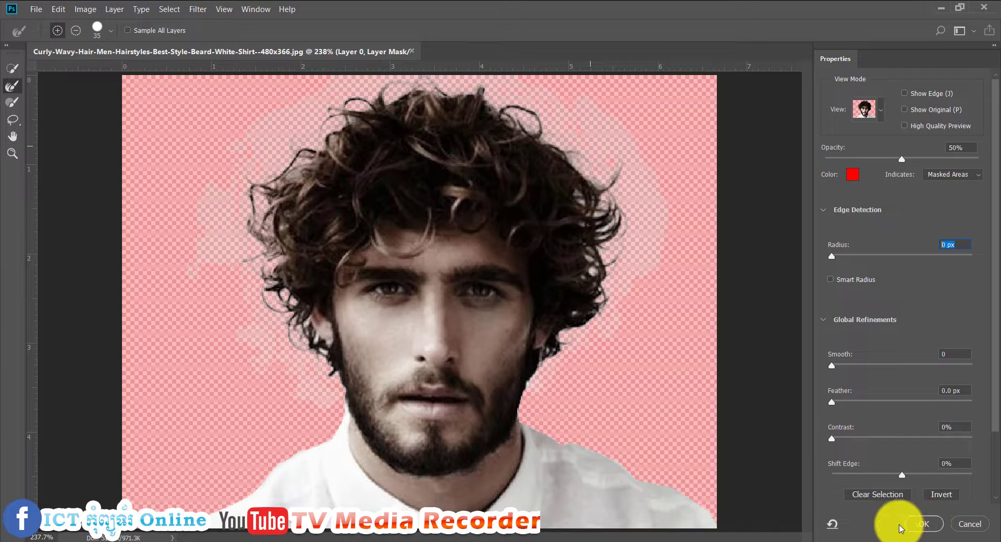
left_click(919, 524)
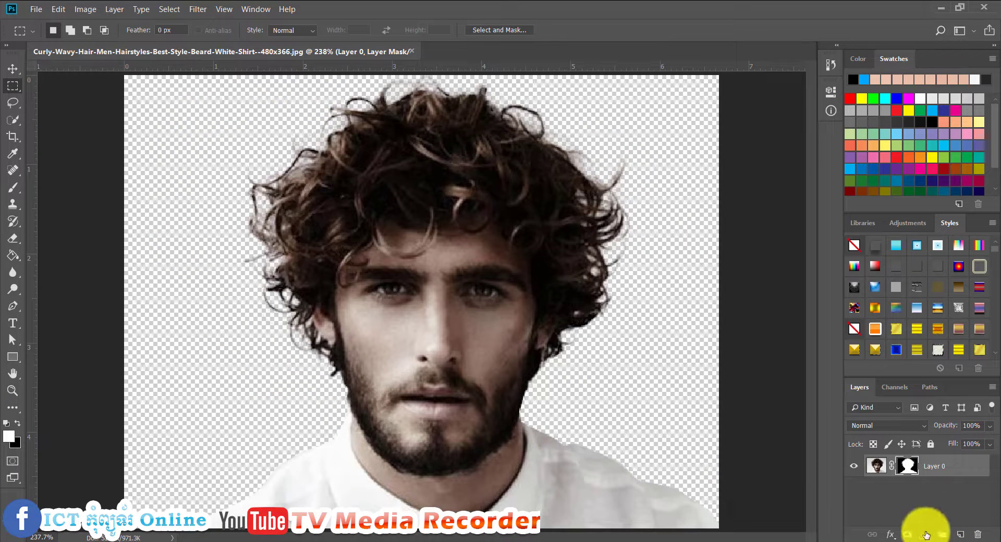
Step: Add a Solid Color fill layer in light grey #ebebeb and place it beneath Layer 0
left_click(922, 537)
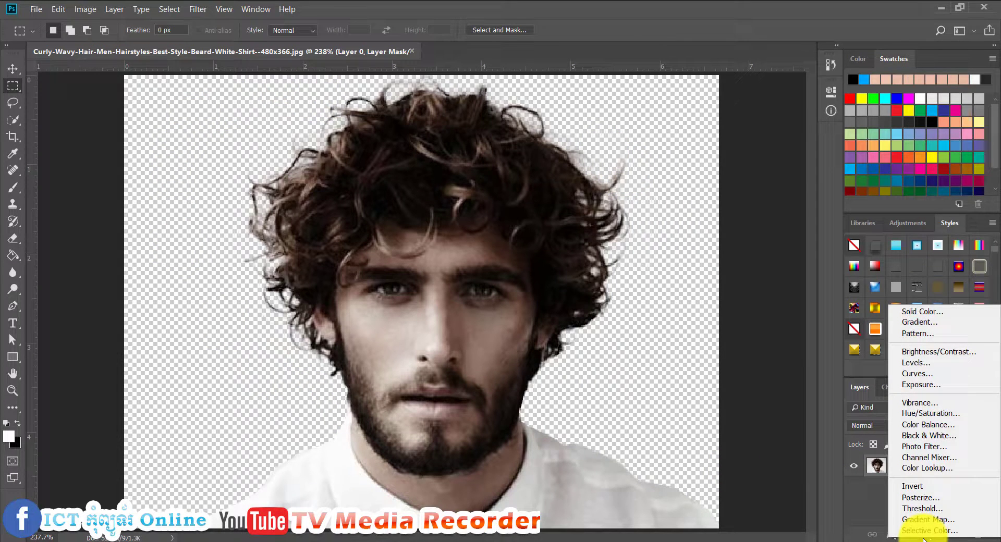
left_click(919, 312)
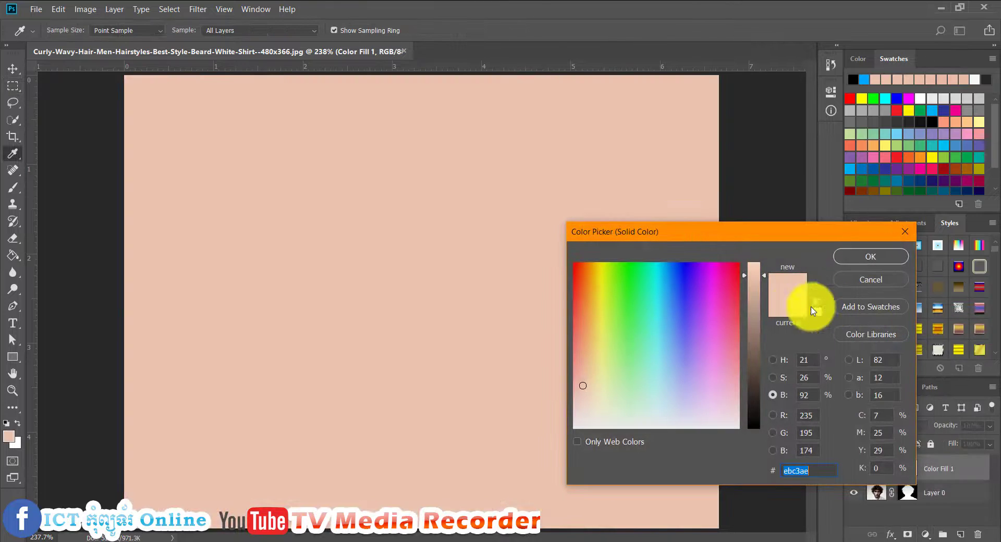
left_click(710, 420)
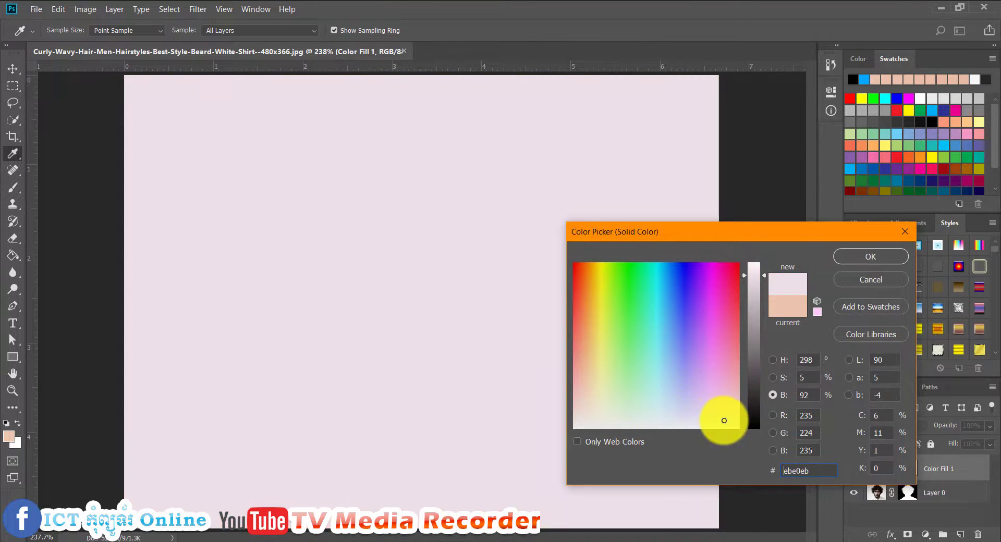
left_click_drag(742, 430, 742, 432)
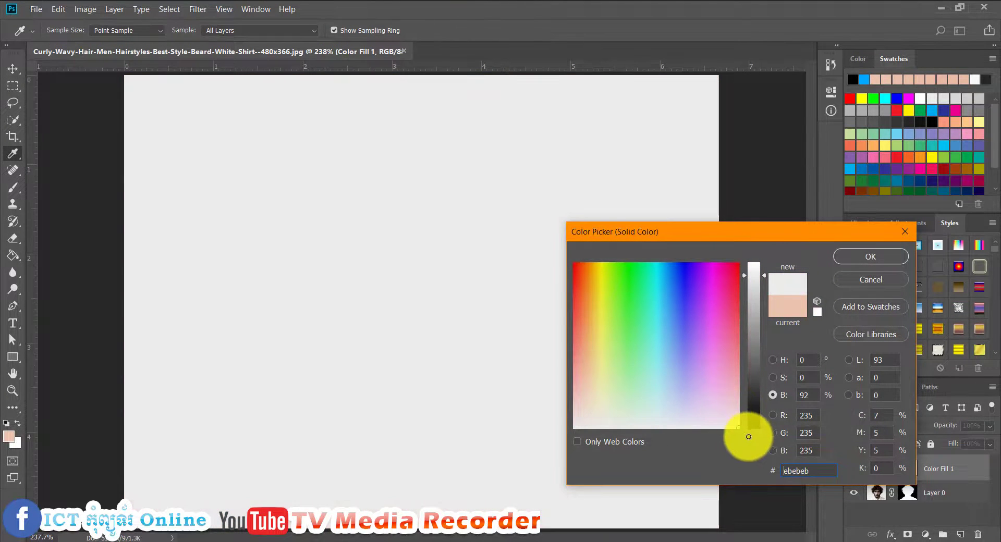
left_click(887, 257)
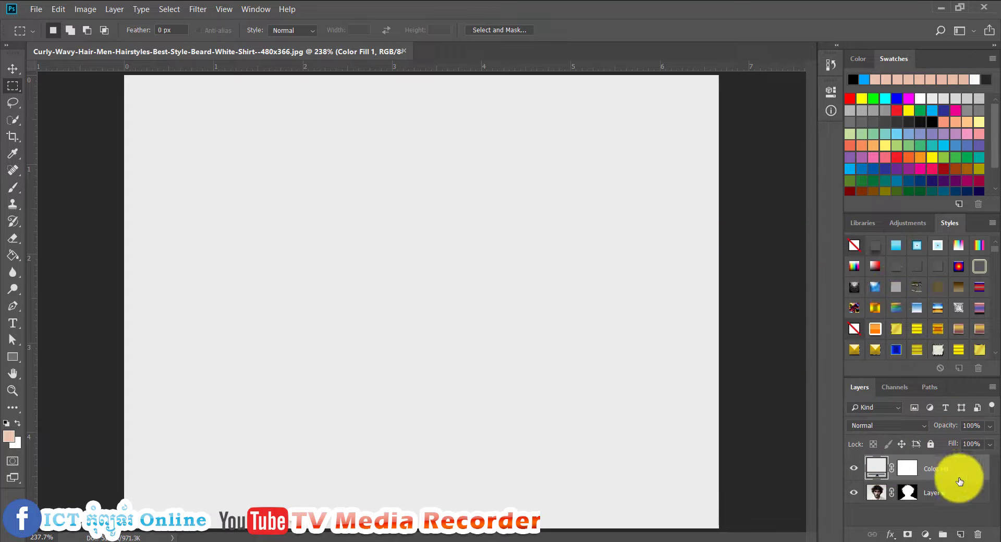
left_click_drag(971, 468, 969, 505)
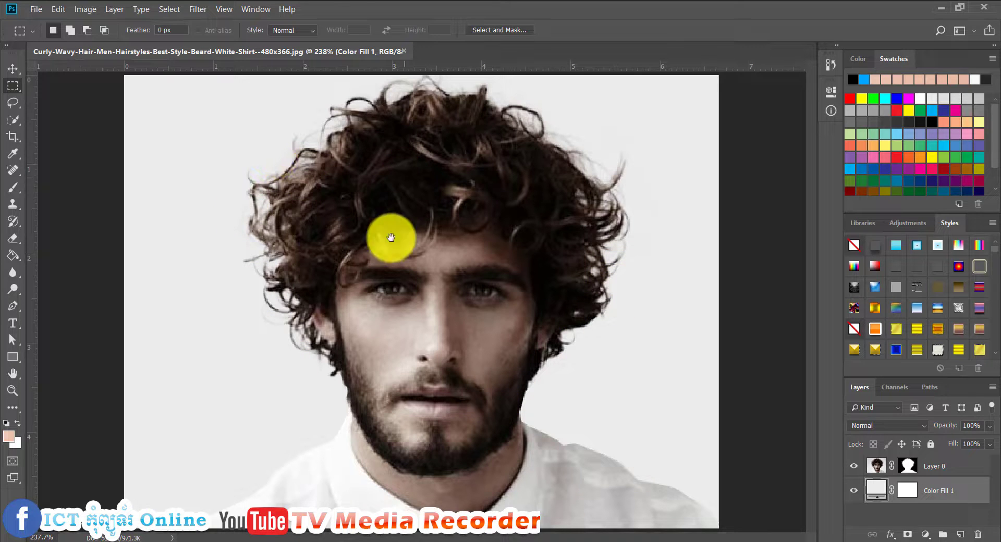
Step: Examine the cut-out hair edges up close against the light grey background
scroll(559, 278, "up", 4)
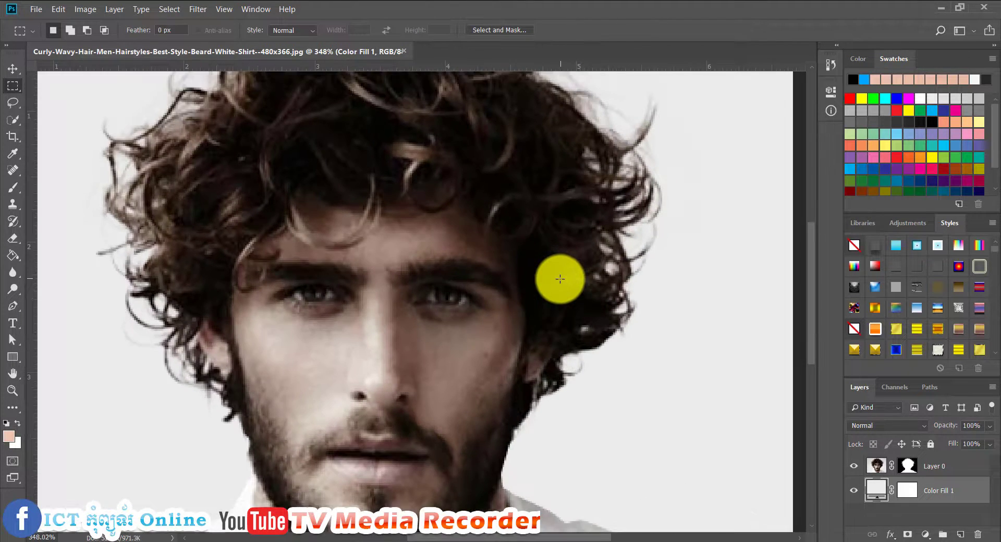
mouse_move(657, 273)
left_mouse_down()
mouse_move(677, 402)
mouse_move(706, 432)
left_mouse_up()
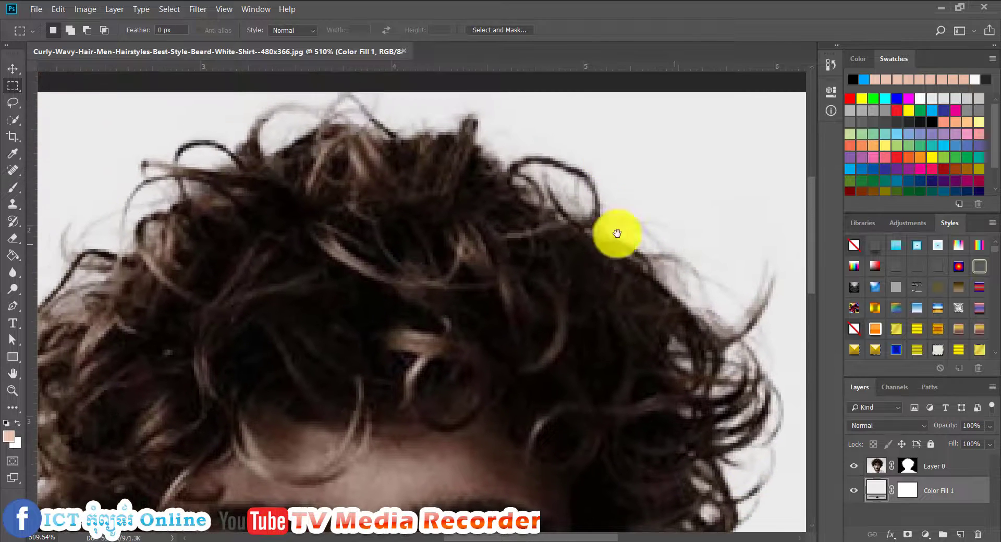
left_click_drag(616, 232, 717, 462)
left_click_drag(412, 184, 458, 469)
scroll(423, 160, "down", 10)
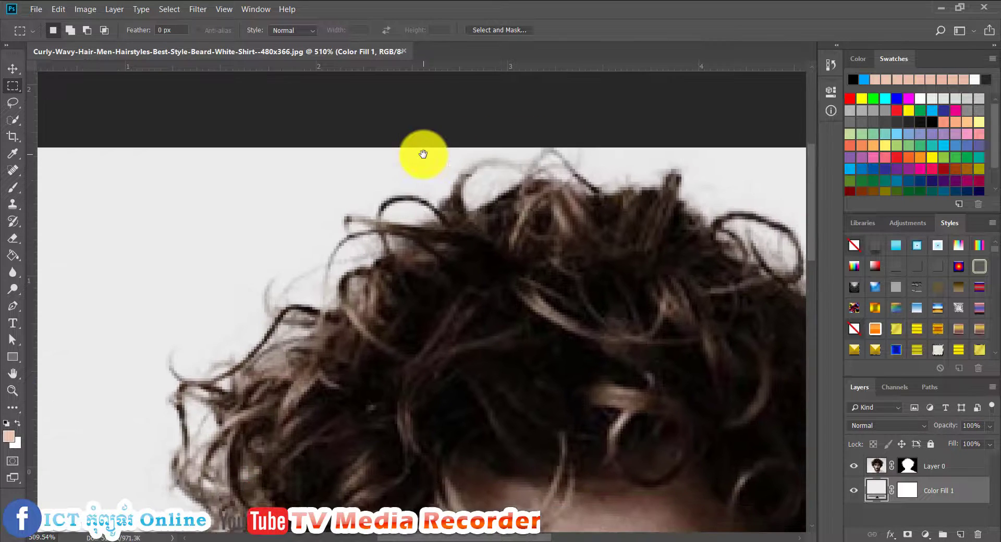
key("ctrl+0")
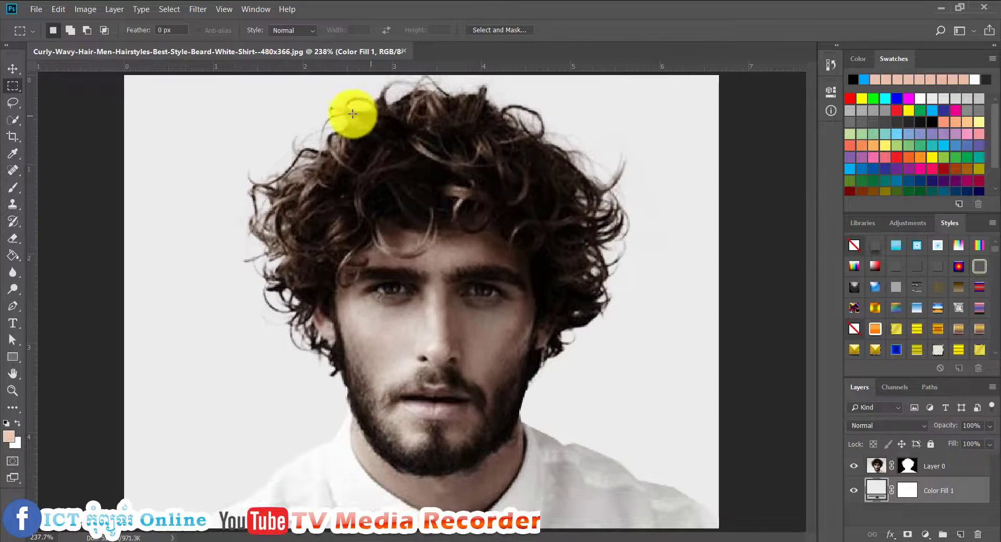